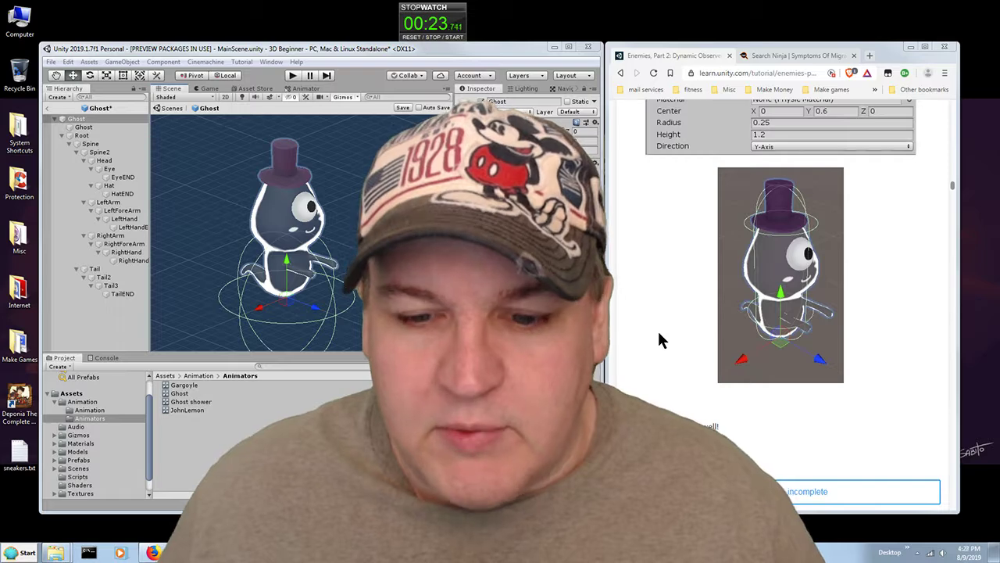
{"action": "scroll", "coordinate": [662, 328], "scroll_direction": "down", "scroll_amount": 1}
{"action": "scroll", "coordinate": [662, 332], "scroll_direction": "down", "scroll_amount": 4}
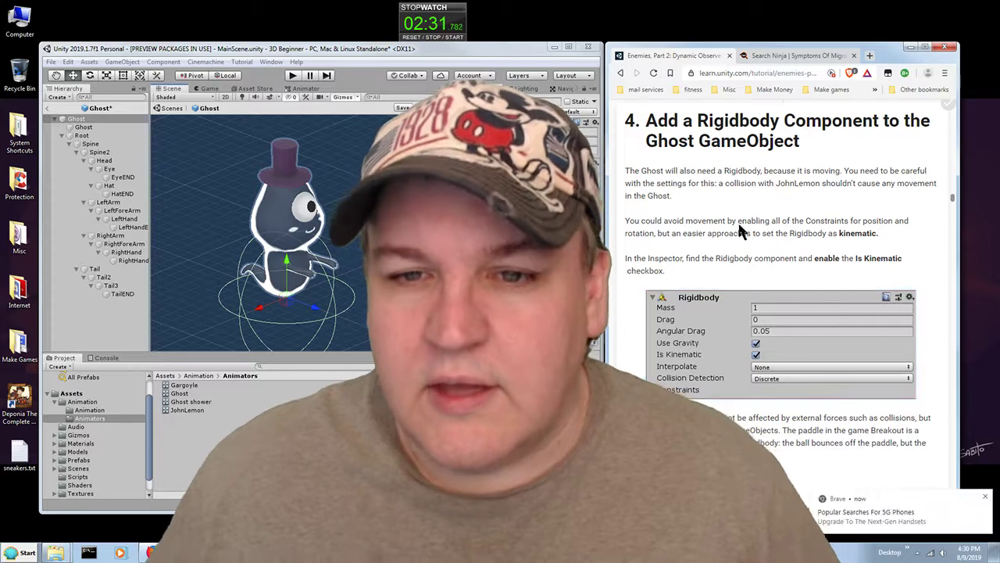
{"action": "left_click", "coordinate": [857, 512]}
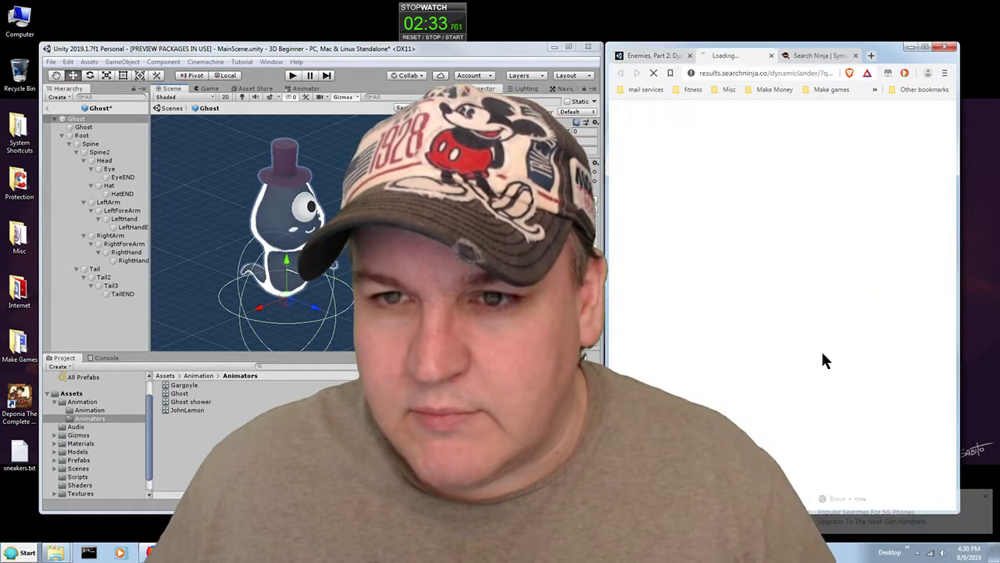
{"action": "left_click", "coordinate": [646, 56]}
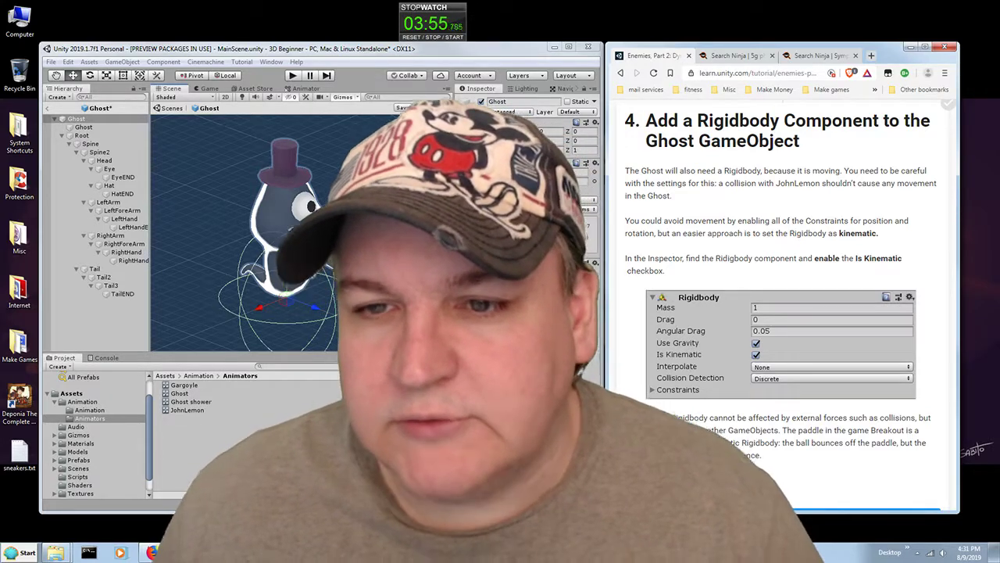
Step: Set the Ghost's Capsule Collider to center Y 0.6, radius 0.25 and height 1.2, and save the Ghost prefab
{"action": "scroll", "coordinate": [704, 197], "scroll_direction": "up", "scroll_amount": 4}
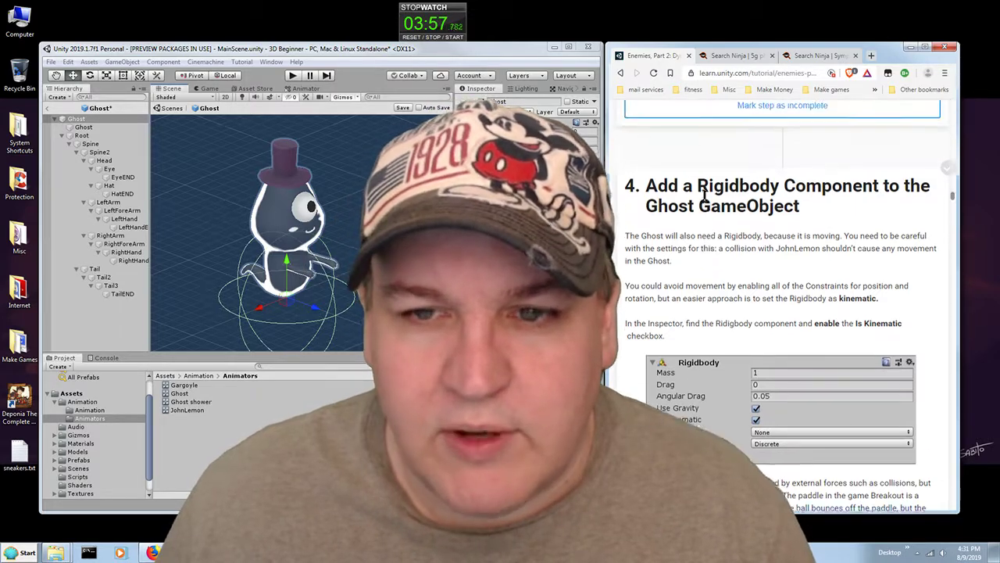
{"action": "scroll", "coordinate": [703, 195], "scroll_direction": "up", "scroll_amount": 3}
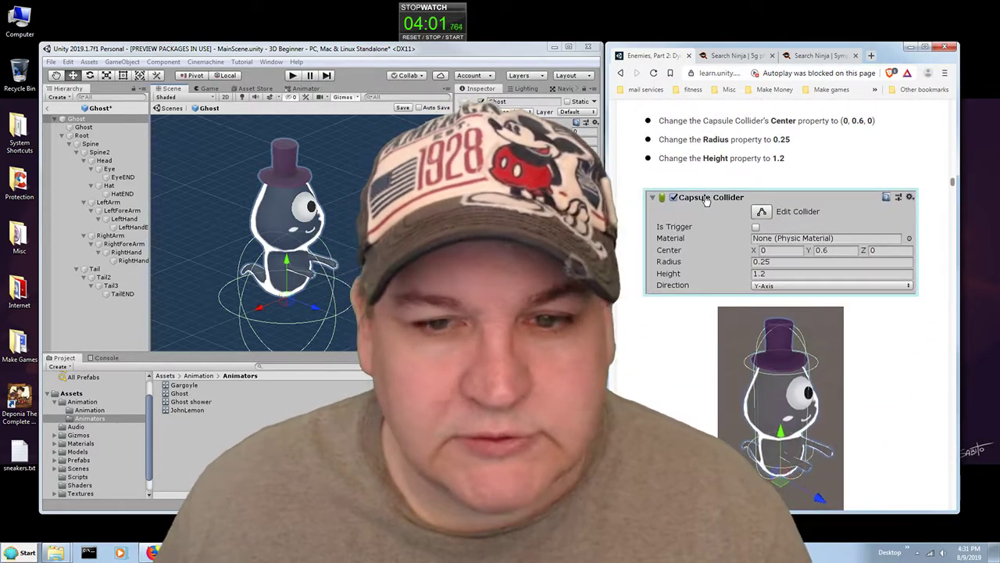
{"action": "scroll", "coordinate": [705, 198], "scroll_direction": "up", "scroll_amount": 2}
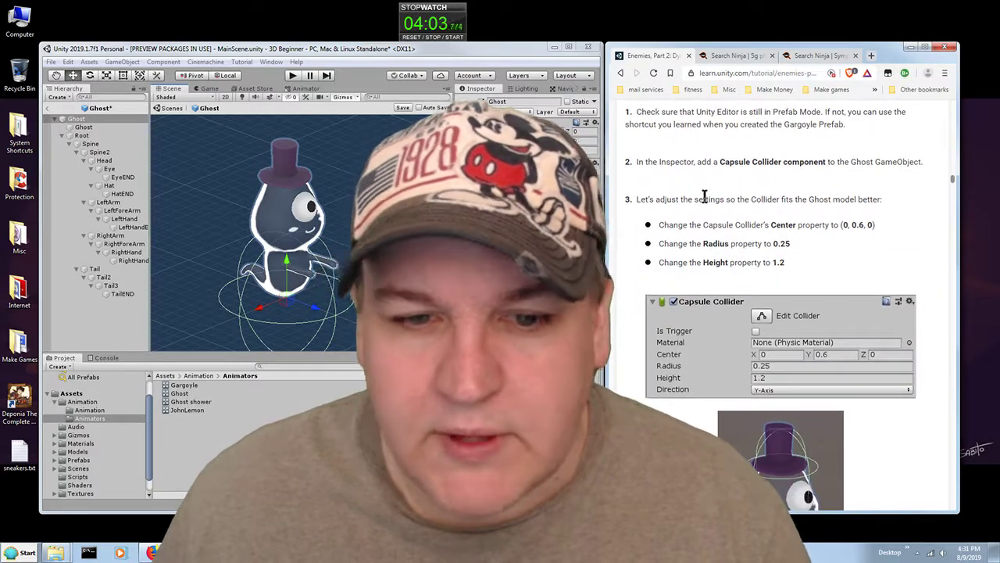
{"action": "scroll", "coordinate": [675, 280], "scroll_direction": "down", "scroll_amount": 1}
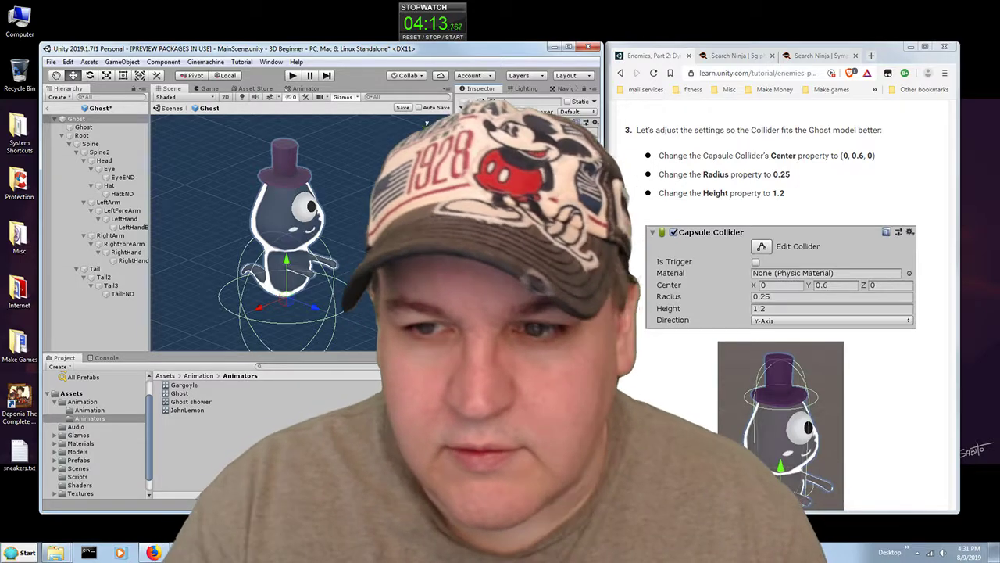
{"action": "type", "text": "0.6"}
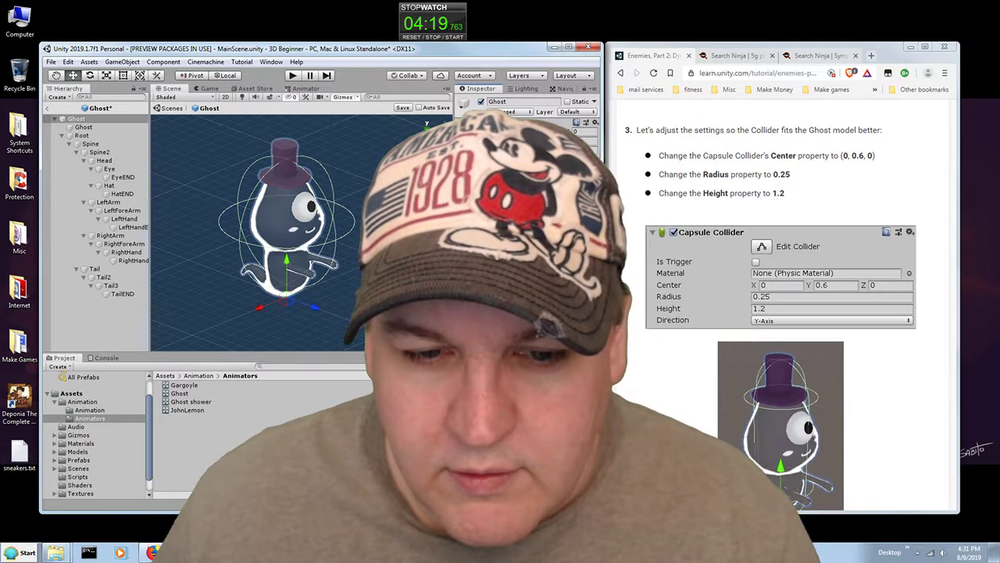
{"action": "type", "text": "0.25"}
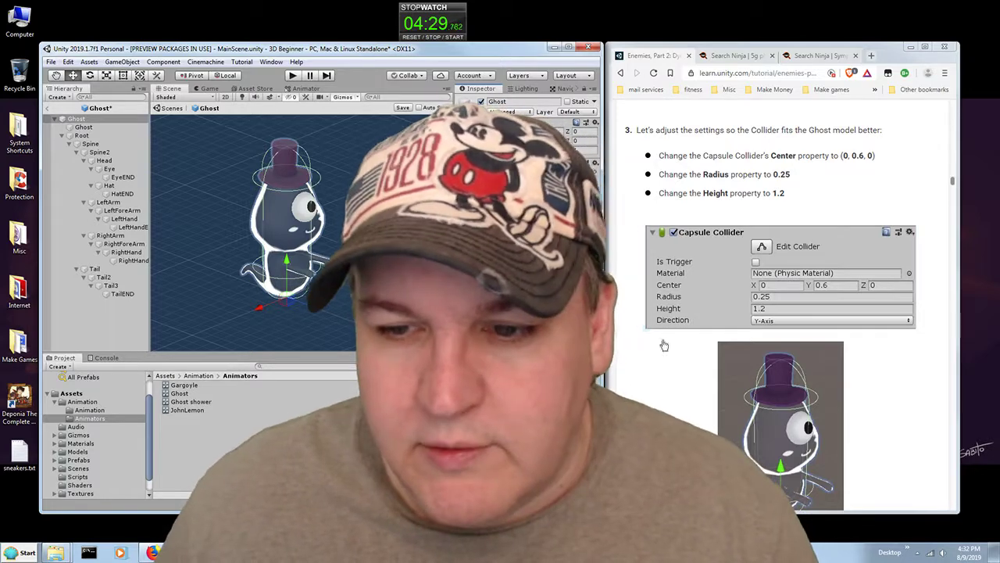
{"action": "scroll", "coordinate": [655, 372], "scroll_direction": "down", "scroll_amount": 3}
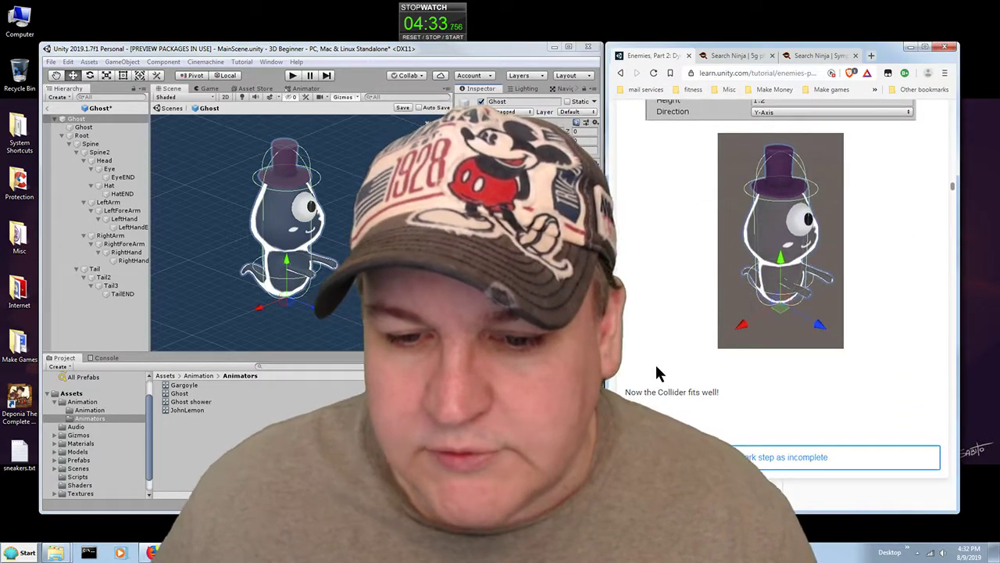
{"action": "scroll", "coordinate": [657, 372], "scroll_direction": "up", "scroll_amount": 1}
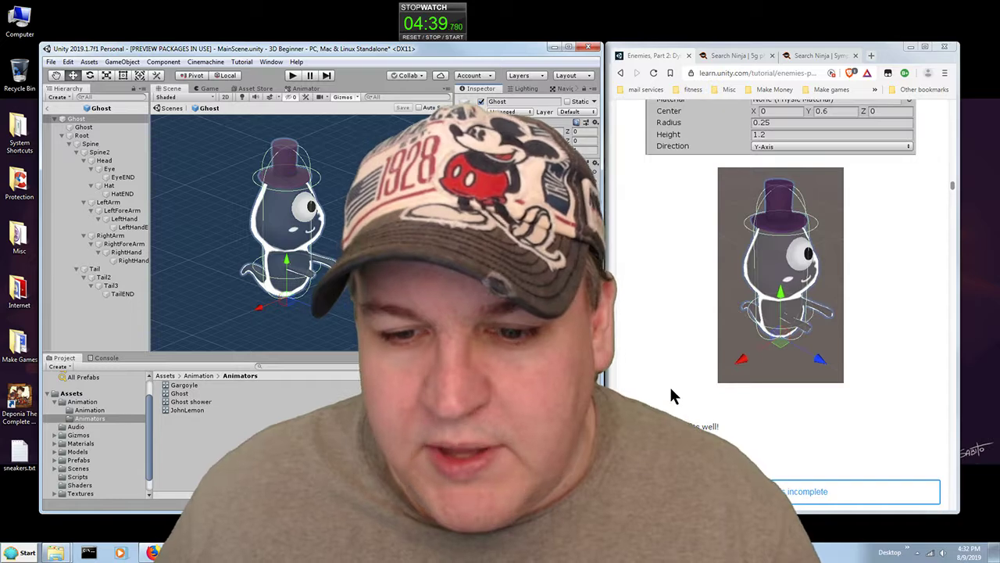
Step: Read the tutorial section on adding a Rigidbody component to the Ghost, comparing it with the preceding Collider section
{"action": "scroll", "coordinate": [679, 389], "scroll_direction": "down", "scroll_amount": 2}
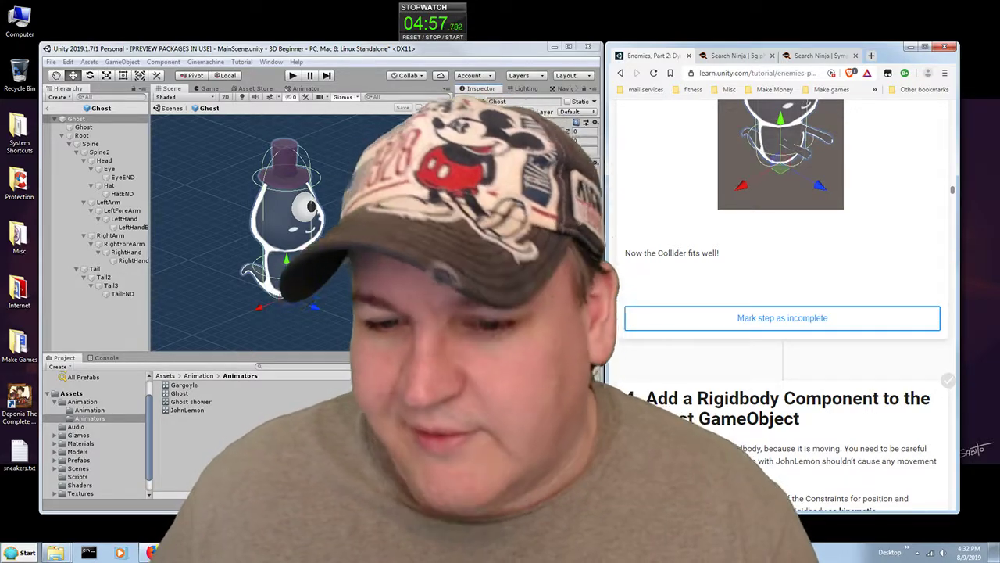
{"action": "scroll", "coordinate": [781, 312], "scroll_direction": "down", "scroll_amount": 3}
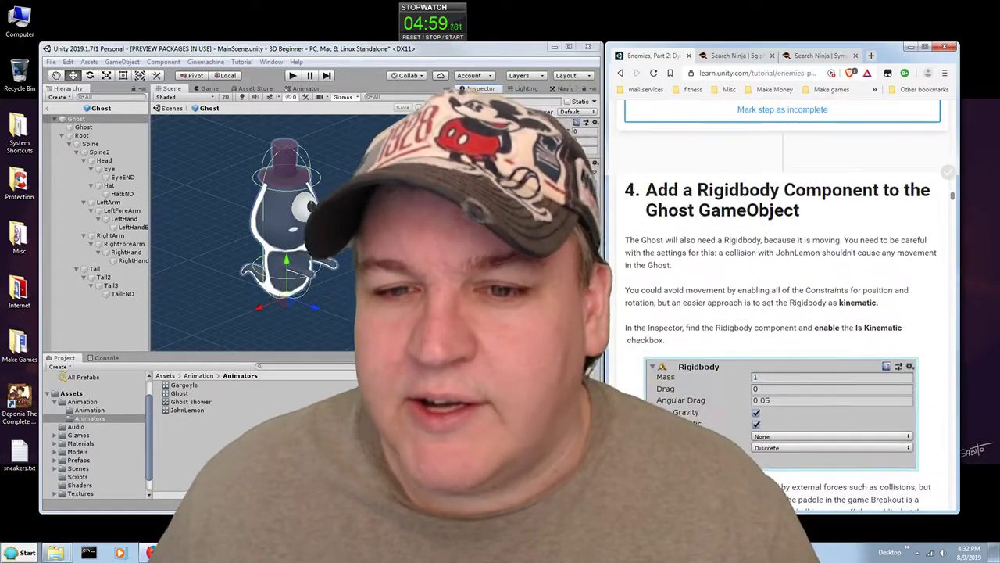
{"action": "scroll", "coordinate": [782, 312], "scroll_direction": "down", "scroll_amount": 1}
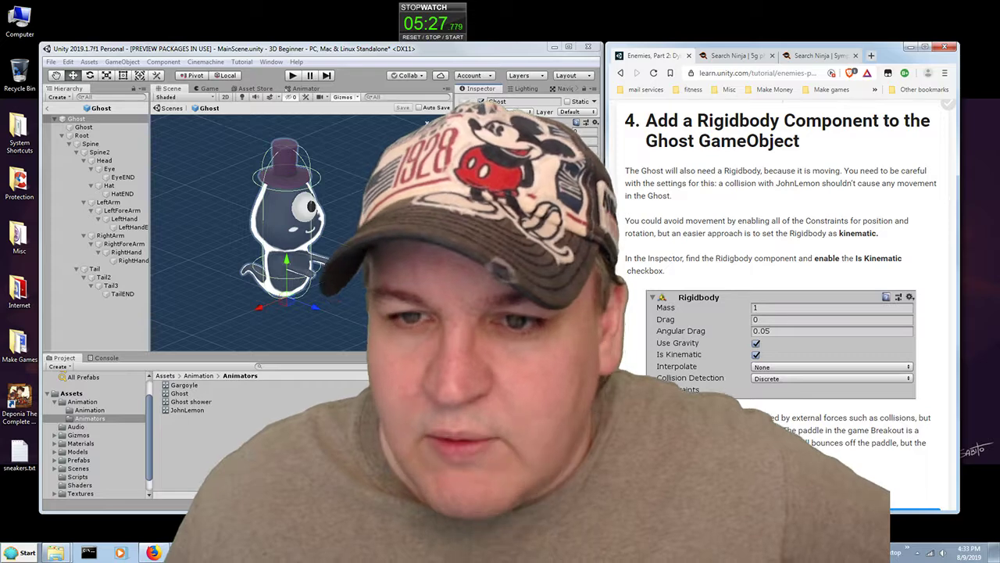
{"action": "scroll", "coordinate": [713, 254], "scroll_direction": "up", "scroll_amount": 4}
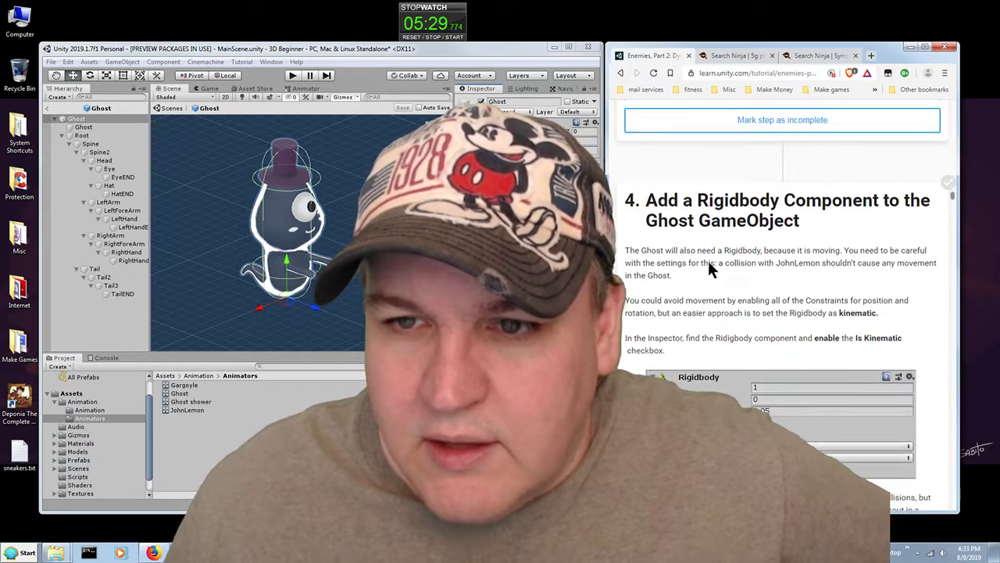
{"action": "scroll", "coordinate": [709, 264], "scroll_direction": "up", "scroll_amount": 6}
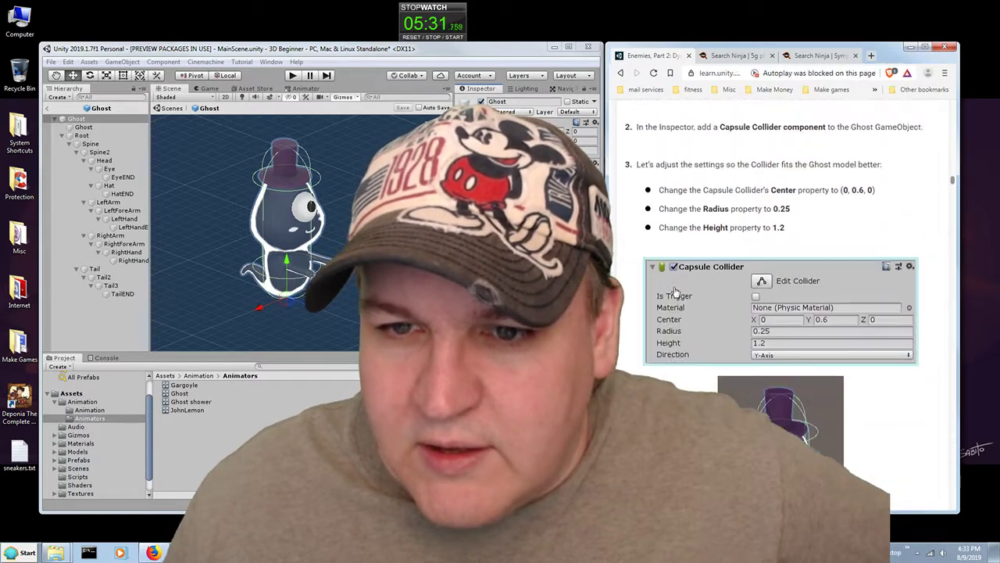
{"action": "scroll", "coordinate": [675, 292], "scroll_direction": "up", "scroll_amount": 5}
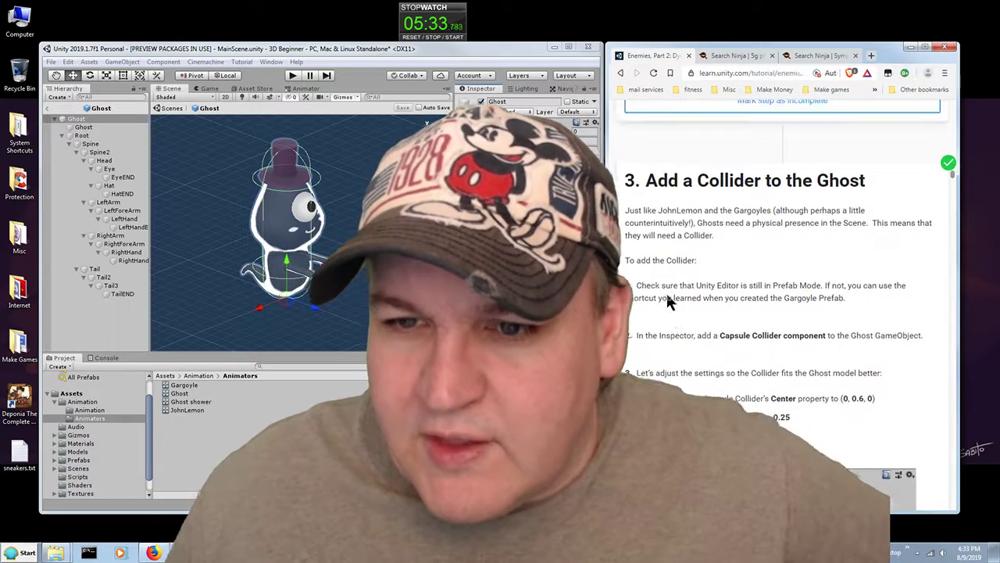
{"action": "scroll", "coordinate": [668, 299], "scroll_direction": "down", "scroll_amount": 8}
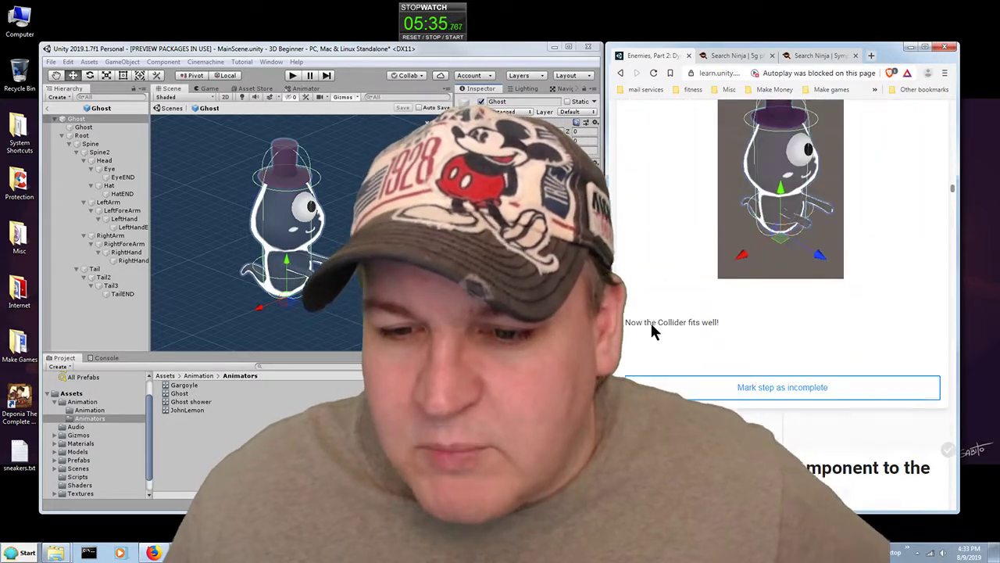
{"action": "scroll", "coordinate": [652, 325], "scroll_direction": "down", "scroll_amount": 1}
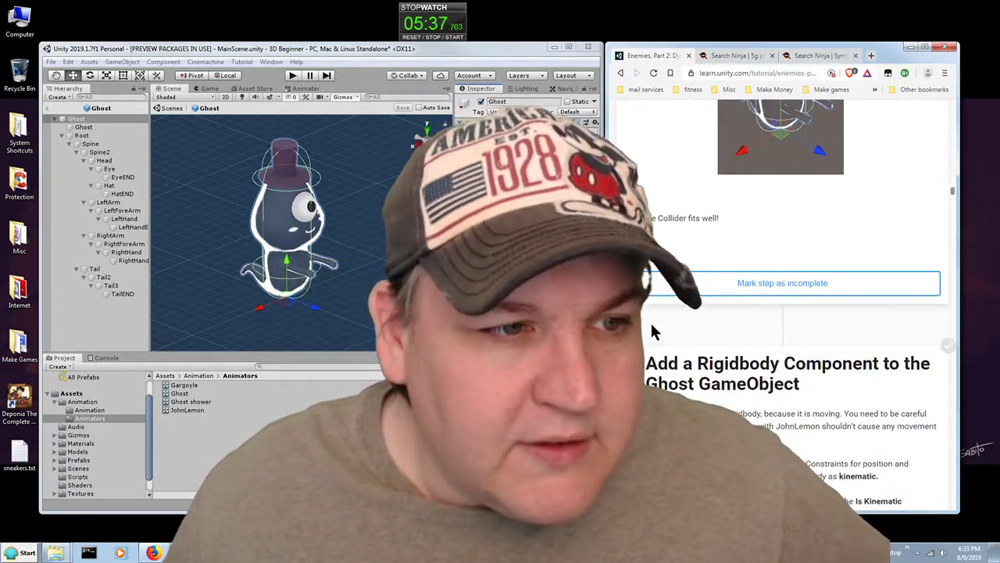
{"action": "scroll", "coordinate": [654, 332], "scroll_direction": "up", "scroll_amount": 1}
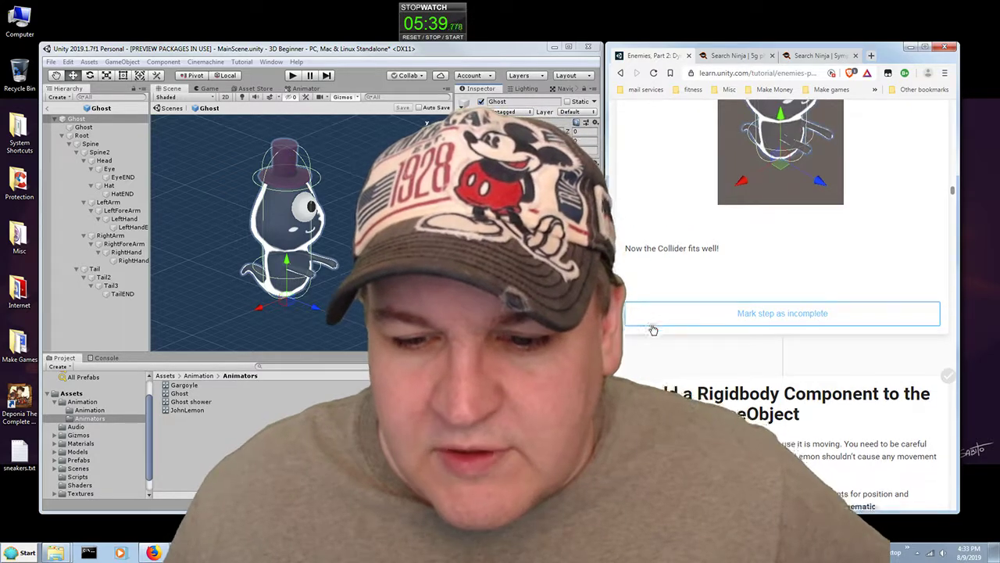
{"action": "scroll", "coordinate": [655, 332], "scroll_direction": "down", "scroll_amount": 2}
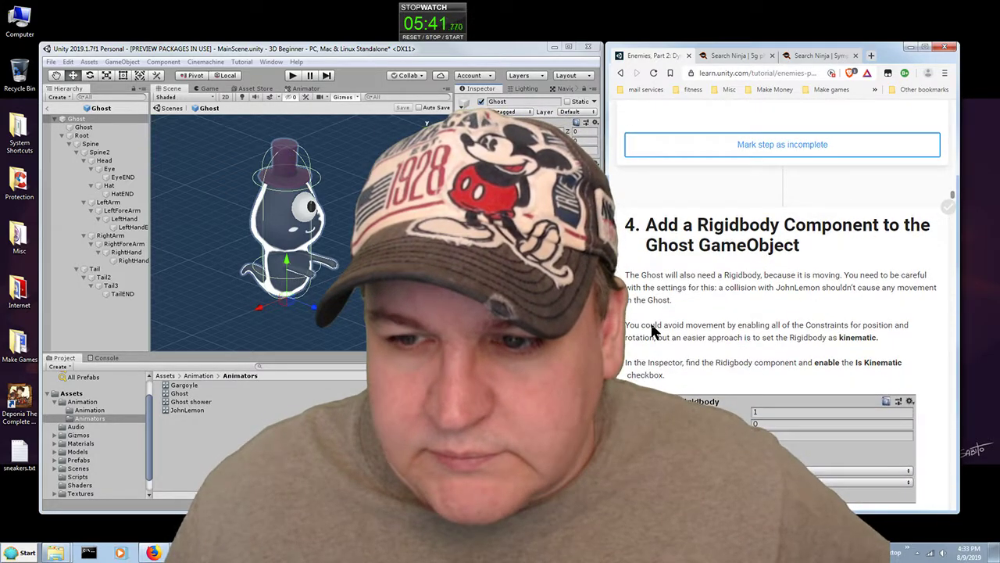
{"action": "scroll", "coordinate": [653, 331], "scroll_direction": "down", "scroll_amount": 2}
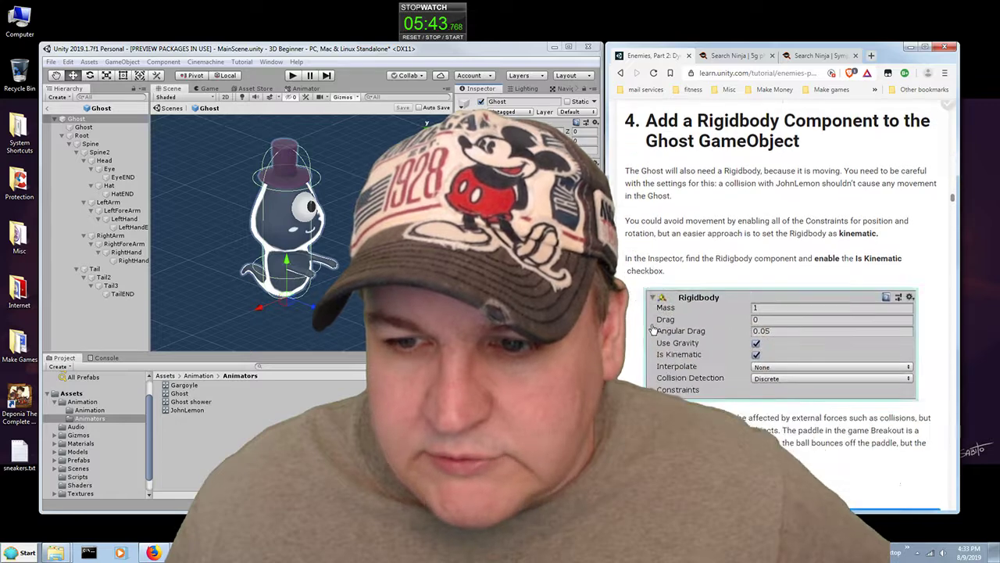
{"action": "scroll", "coordinate": [654, 331], "scroll_direction": "down", "scroll_amount": 3}
{"action": "scroll", "coordinate": [650, 321], "scroll_direction": "up", "scroll_amount": 3}
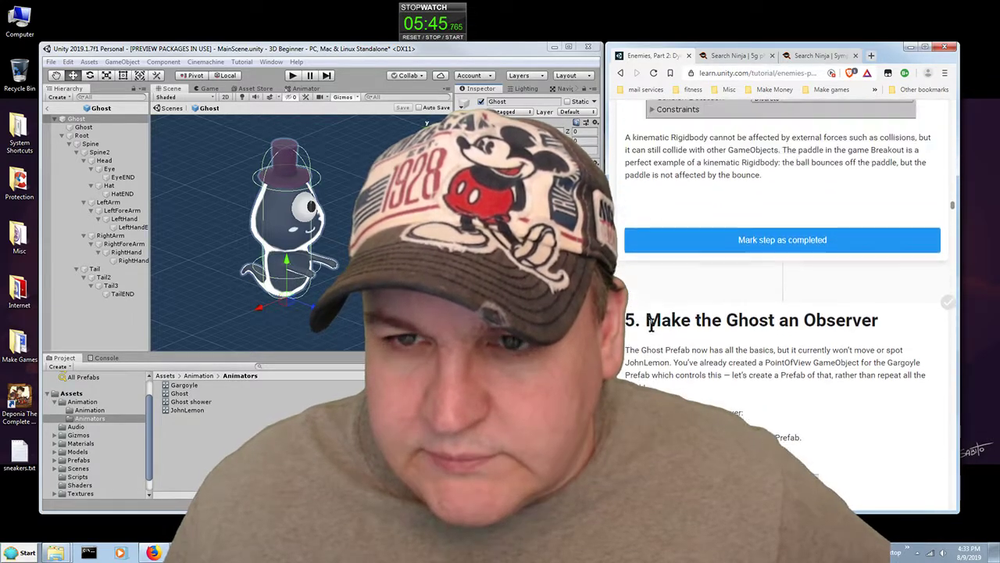
{"action": "scroll", "coordinate": [653, 328], "scroll_direction": "up", "scroll_amount": 2}
{"action": "scroll", "coordinate": [653, 328], "scroll_direction": "down", "scroll_amount": 2}
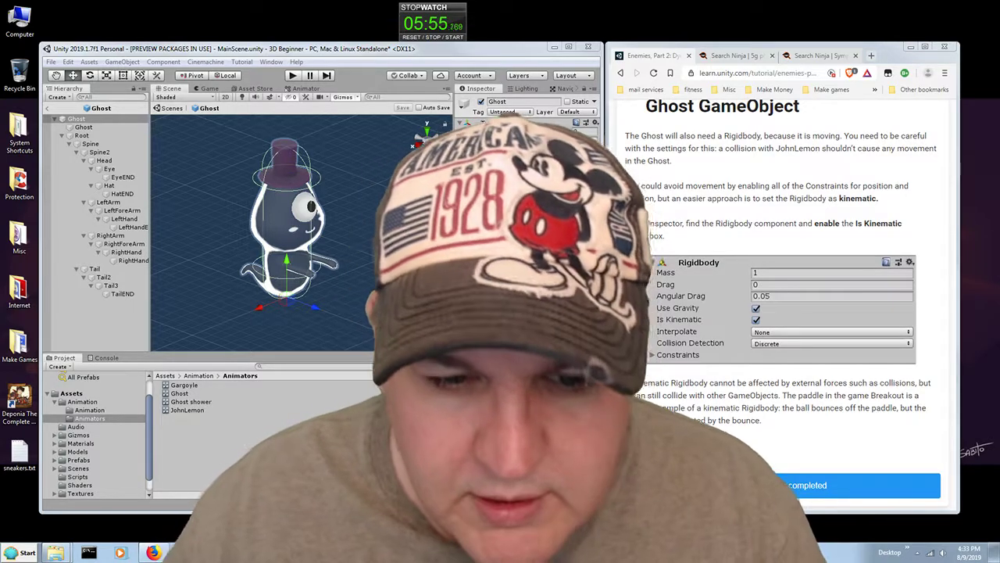
Step: Add a Rigidbody component with Is Kinematic enabled to the Ghost, and mark the tutorial's Rigidbody step as completed
{"action": "left_click", "coordinate": [528, 391]}
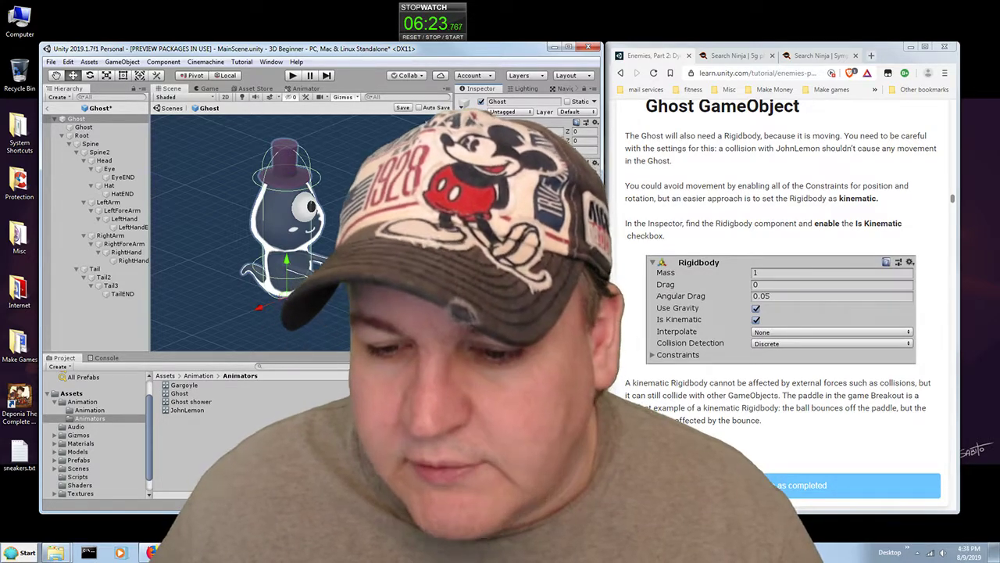
{"action": "left_click", "coordinate": [801, 485]}
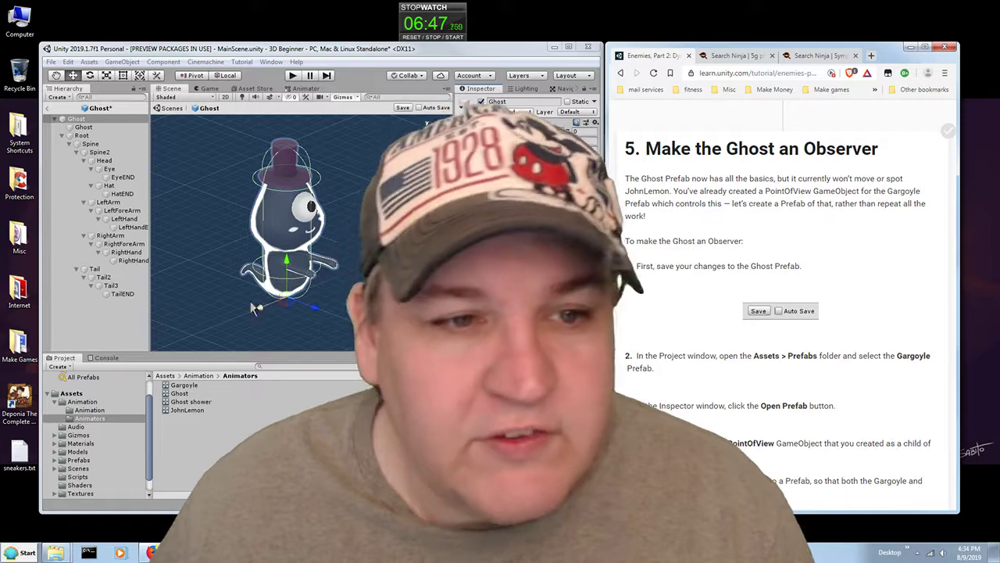
Step: Save the Ghost prefab and open the Gargoyle prefab from the Assets > Prefabs folder for editing
{"action": "left_click", "coordinate": [402, 107]}
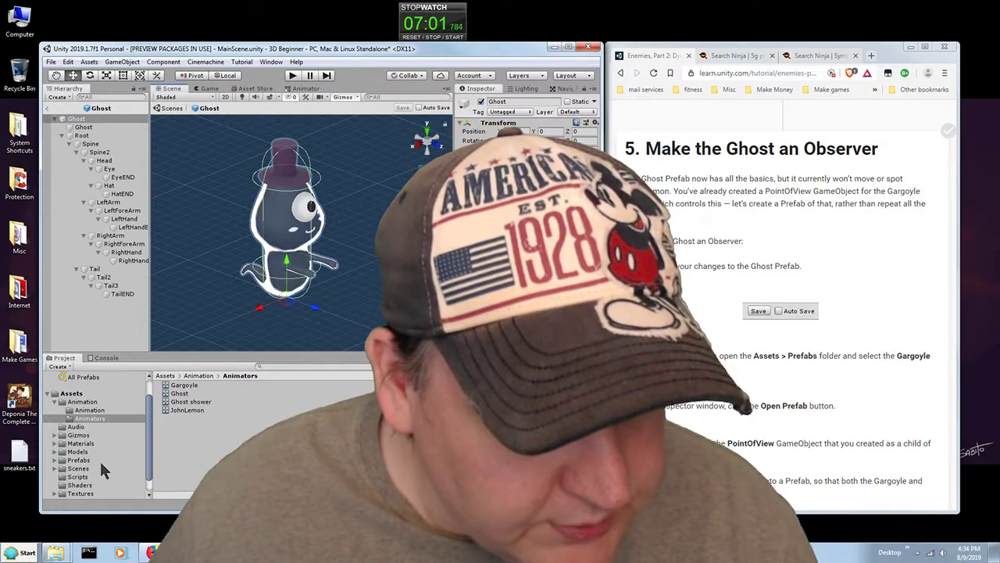
{"action": "left_click", "coordinate": [86, 461]}
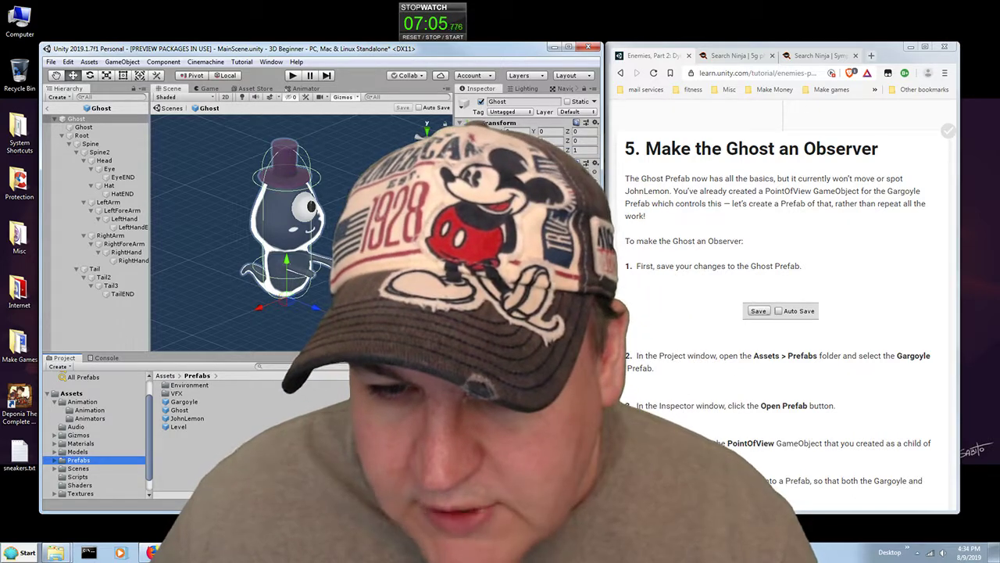
{"action": "left_click", "coordinate": [192, 403]}
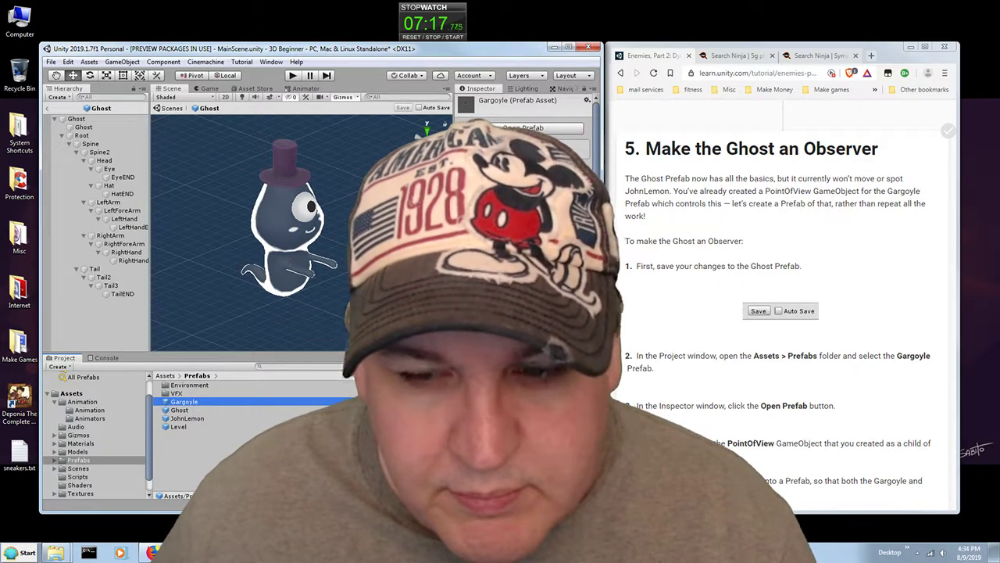
{"action": "left_click", "coordinate": [522, 127]}
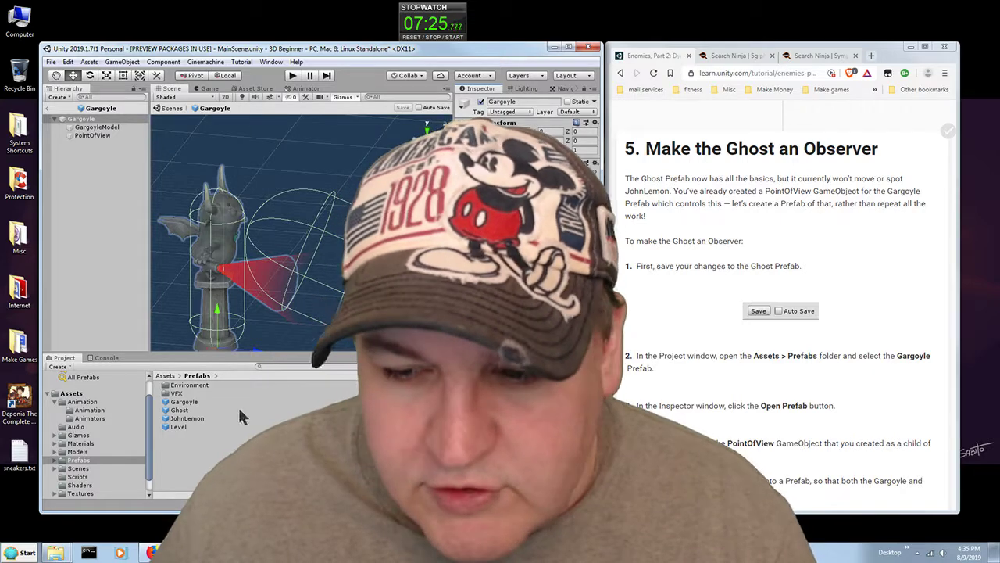
Step: Turn the Gargoyle's PointOfView child object into a prefab in the Assets > Prefabs folder
{"action": "left_click", "coordinate": [104, 136]}
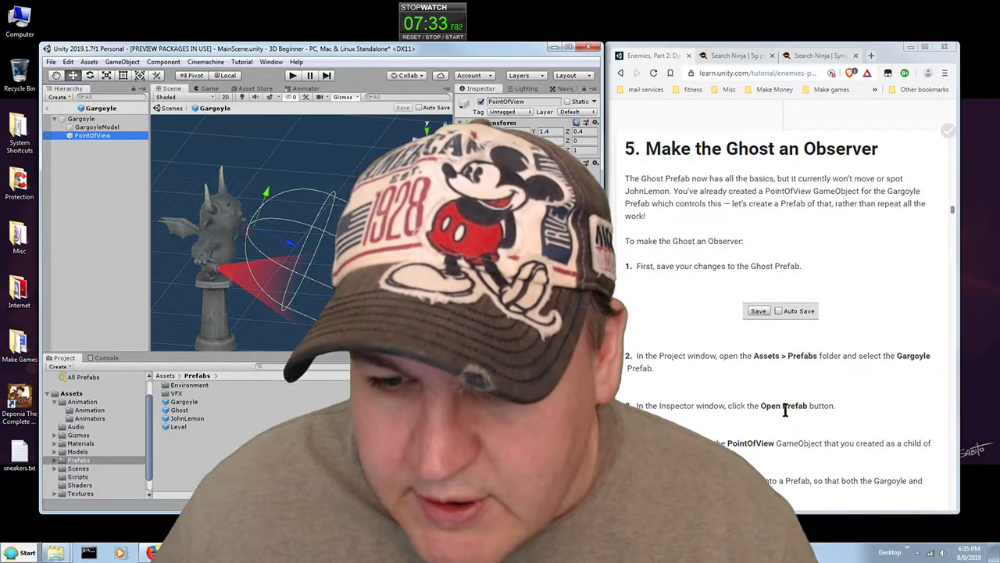
{"action": "scroll", "coordinate": [768, 459], "scroll_direction": "down", "scroll_amount": 3}
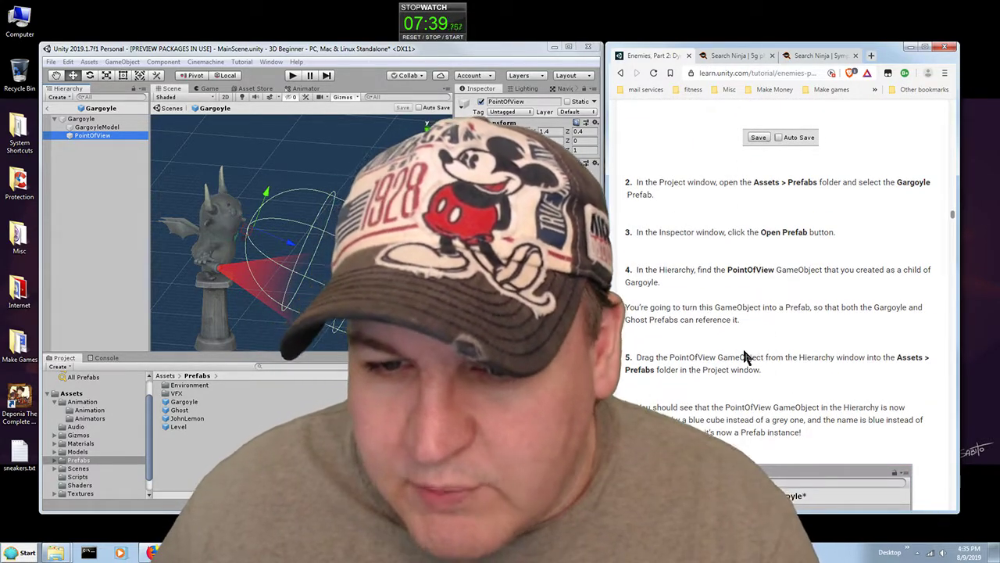
{"action": "scroll", "coordinate": [743, 352], "scroll_direction": "down", "scroll_amount": 1}
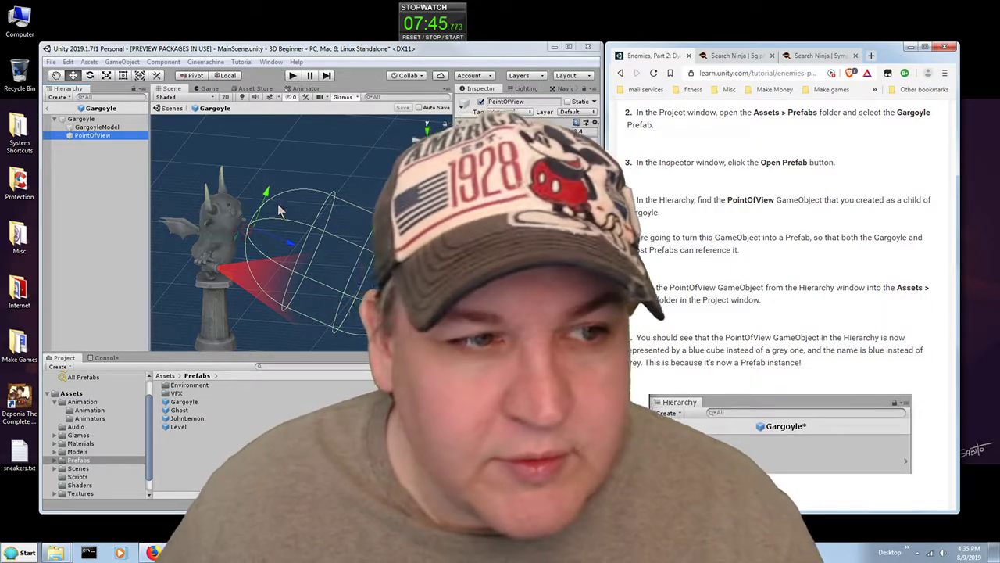
{"action": "left_click_drag", "start_coordinate": [80, 138], "coordinate": [188, 426]}
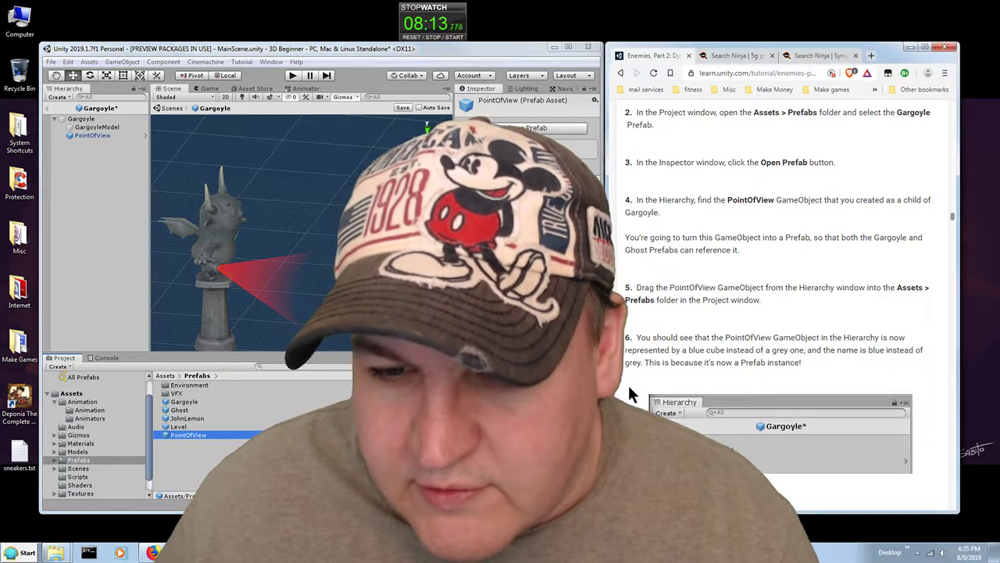
{"action": "scroll", "coordinate": [630, 390], "scroll_direction": "down", "scroll_amount": 2}
{"action": "scroll", "coordinate": [630, 391], "scroll_direction": "down", "scroll_amount": 3}
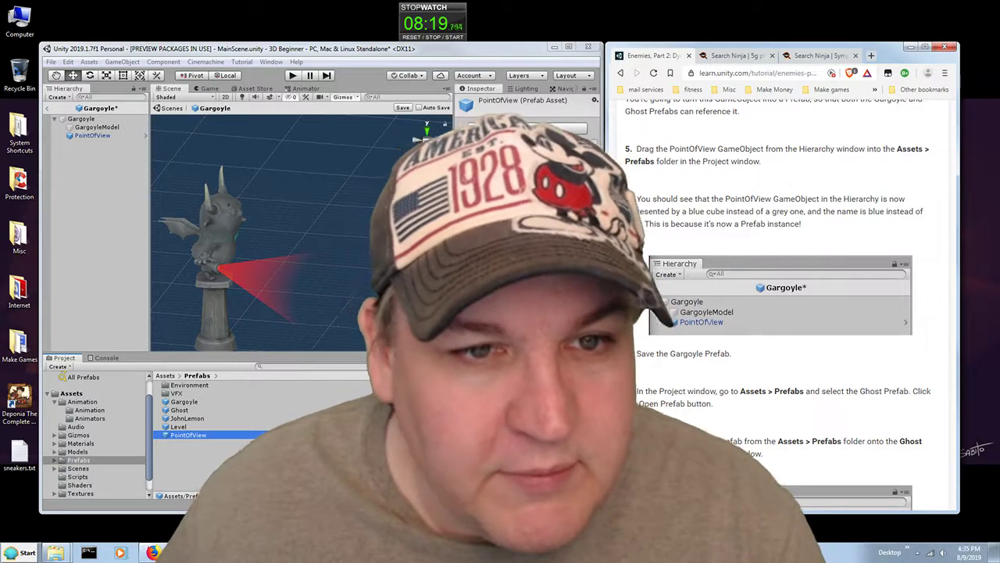
Step: Save the Gargoyle prefab and open the Ghost prefab from the Assets > Prefabs folder for editing
{"action": "left_click", "coordinate": [403, 108]}
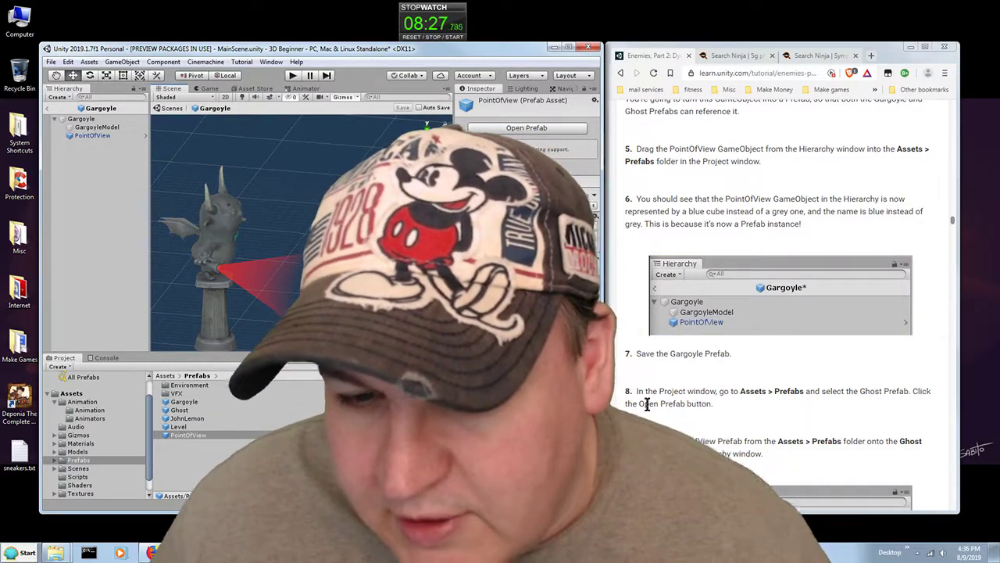
{"action": "left_click", "coordinate": [185, 410]}
{"action": "left_click", "coordinate": [522, 127]}
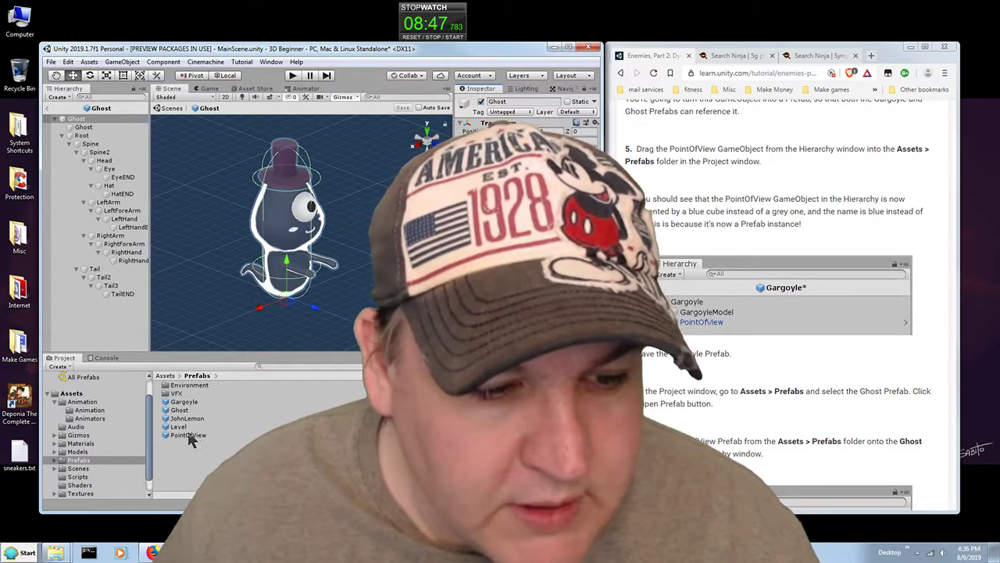
Step: Add the PointOfView prefab as a child of the Ghost and compare the hierarchy with the tutorial's reference
{"action": "left_click_drag", "start_coordinate": [187, 434], "coordinate": [97, 123]}
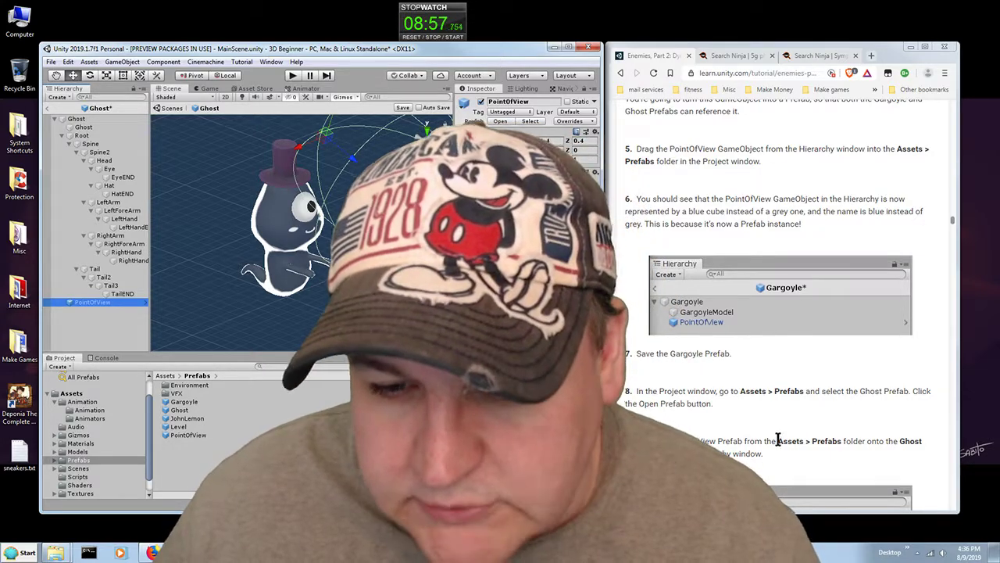
{"action": "scroll", "coordinate": [788, 449], "scroll_direction": "down", "scroll_amount": 1}
{"action": "scroll", "coordinate": [789, 453], "scroll_direction": "down", "scroll_amount": 2}
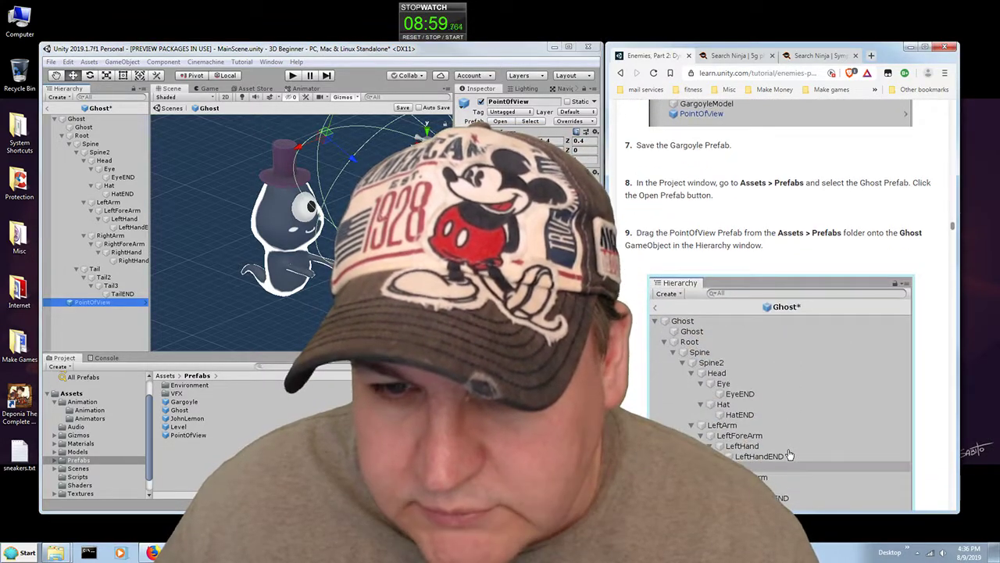
{"action": "scroll", "coordinate": [789, 455], "scroll_direction": "down", "scroll_amount": 1}
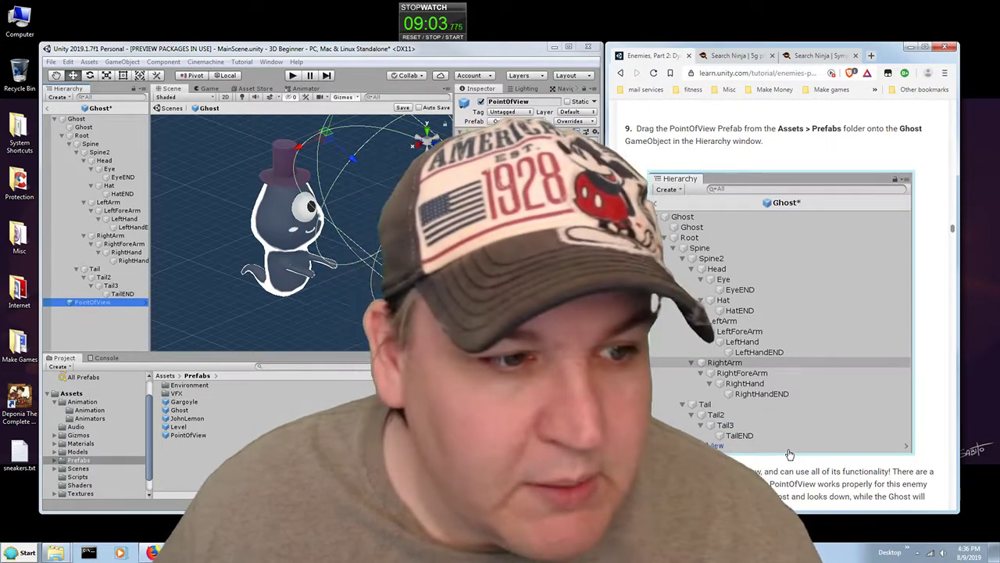
{"action": "scroll", "coordinate": [778, 482], "scroll_direction": "down", "scroll_amount": 1}
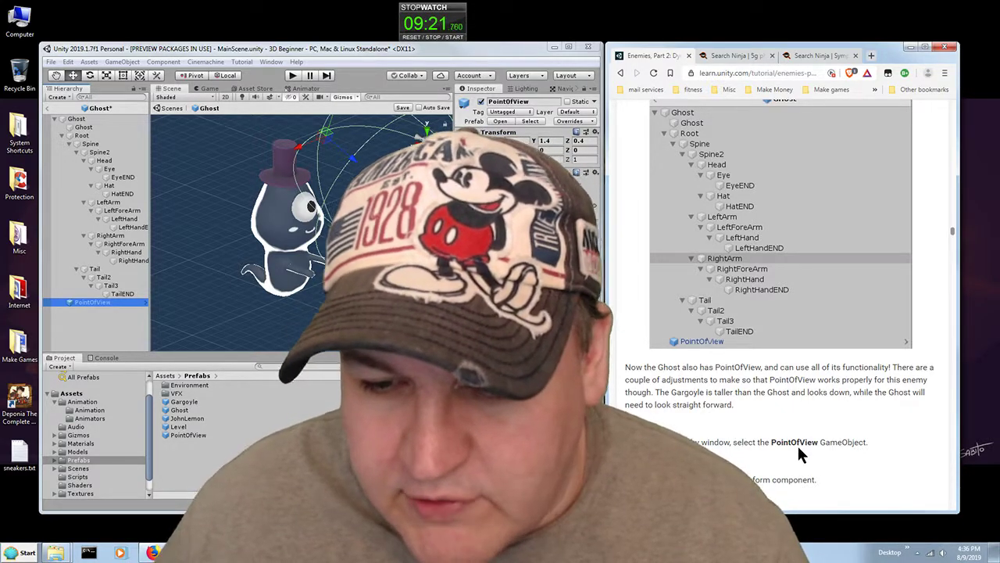
Step: Set the Y position of the Ghost's PointOfView to 0.75 as the tutorial instructs, and save the Ghost prefab
{"action": "left_click", "coordinate": [82, 302]}
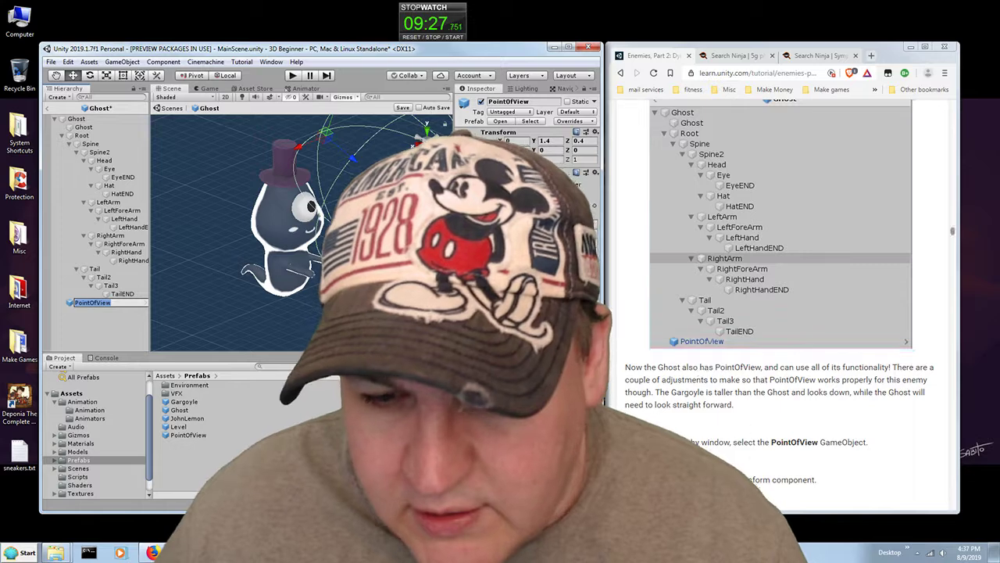
{"action": "left_click", "coordinate": [756, 486]}
{"action": "scroll", "coordinate": [756, 486], "scroll_direction": "down", "scroll_amount": 2}
{"action": "scroll", "coordinate": [756, 485], "scroll_direction": "down", "scroll_amount": 3}
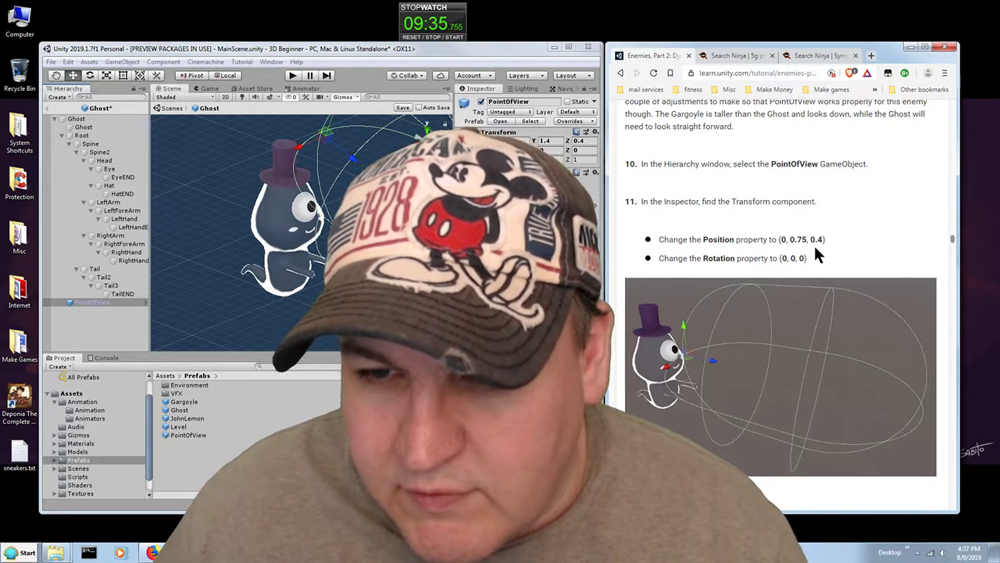
{"action": "left_click", "coordinate": [549, 139]}
{"action": "type", "text": "0.75"}
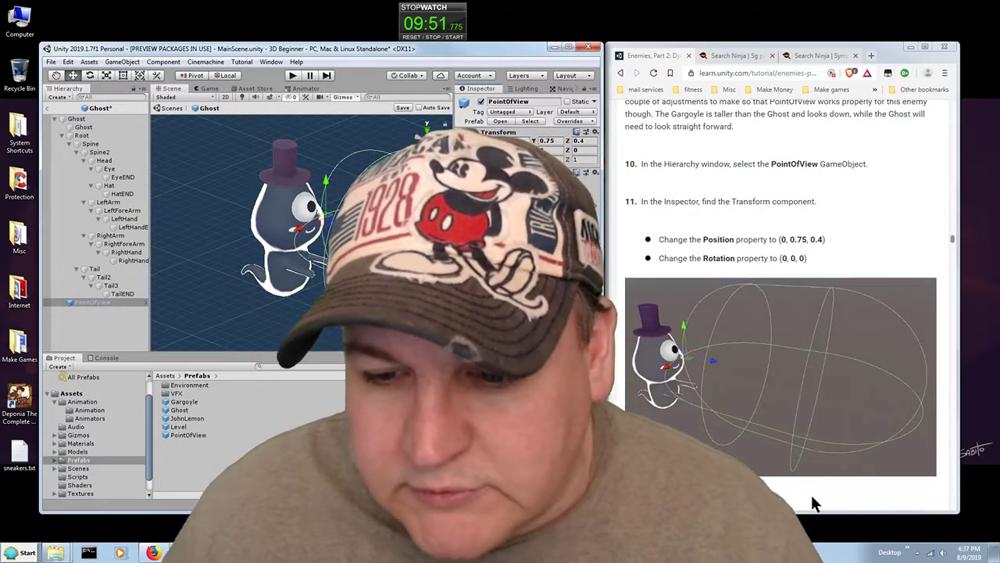
{"action": "scroll", "coordinate": [810, 485], "scroll_direction": "down", "scroll_amount": 4}
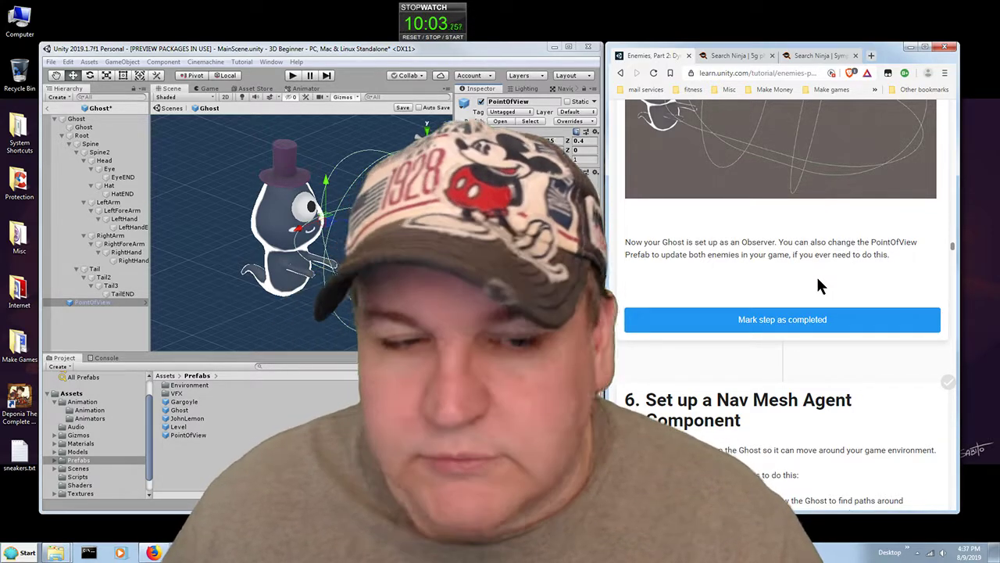
{"action": "left_click", "coordinate": [404, 109]}
{"action": "scroll", "coordinate": [302, 232], "scroll_direction": "down", "scroll_amount": 8}
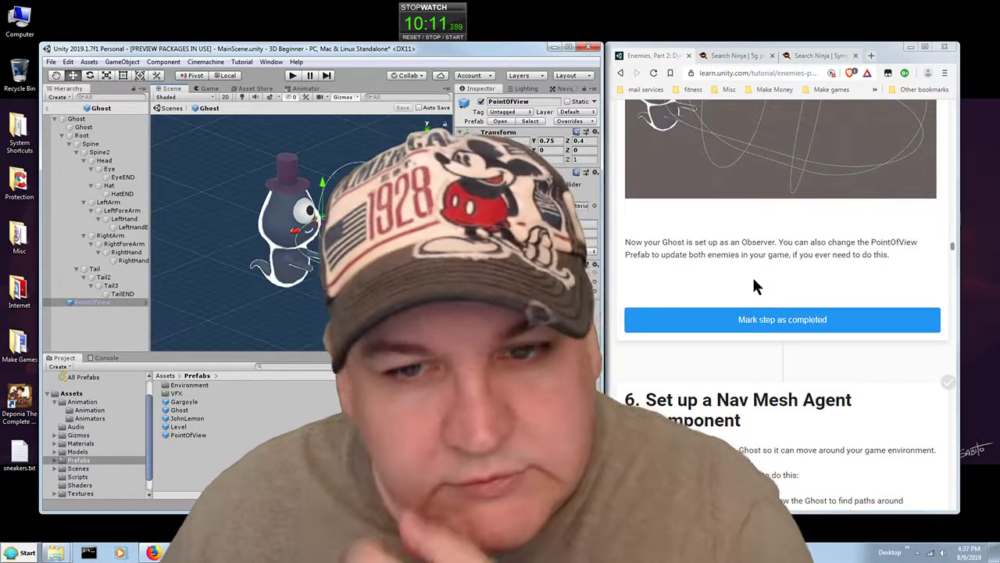
Step: Review the tutorial's instructions for adding PointOfView to the Ghost and mark that step as completed
{"action": "scroll", "coordinate": [749, 269], "scroll_direction": "up", "scroll_amount": 2}
{"action": "scroll", "coordinate": [748, 274], "scroll_direction": "up", "scroll_amount": 4}
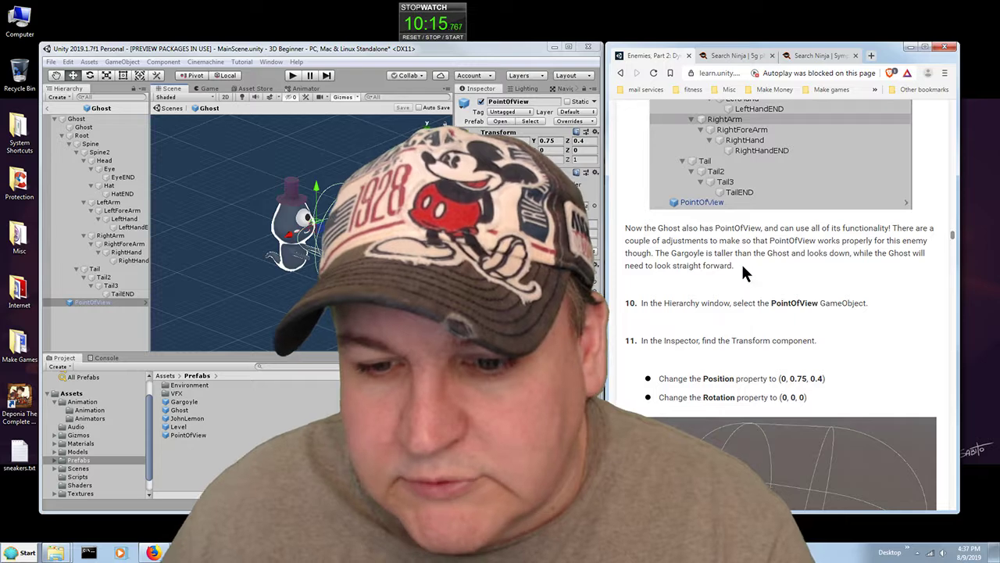
{"action": "scroll", "coordinate": [744, 266], "scroll_direction": "up", "scroll_amount": 5}
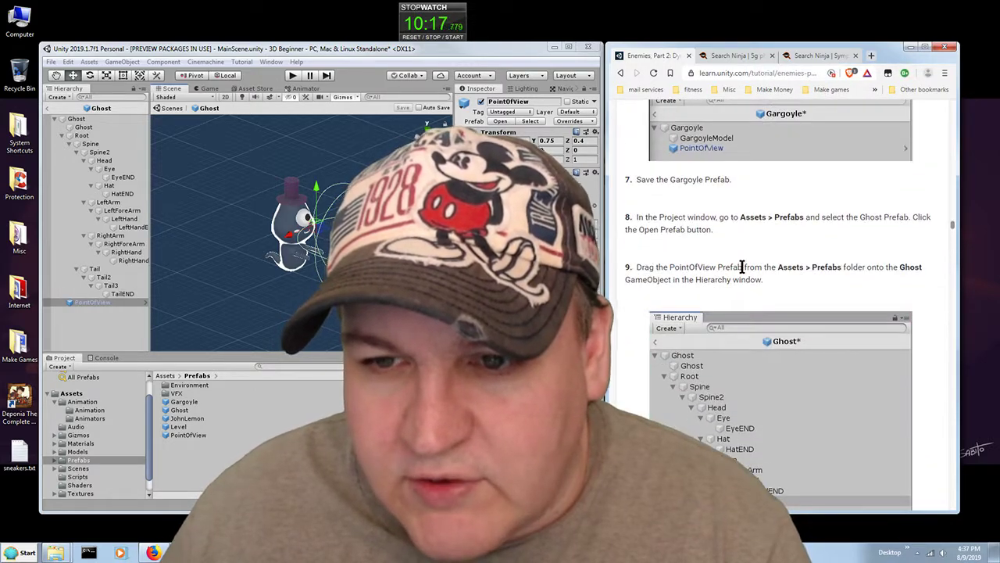
{"action": "scroll", "coordinate": [739, 272], "scroll_direction": "down", "scroll_amount": 7}
{"action": "scroll", "coordinate": [733, 275], "scroll_direction": "down", "scroll_amount": 5}
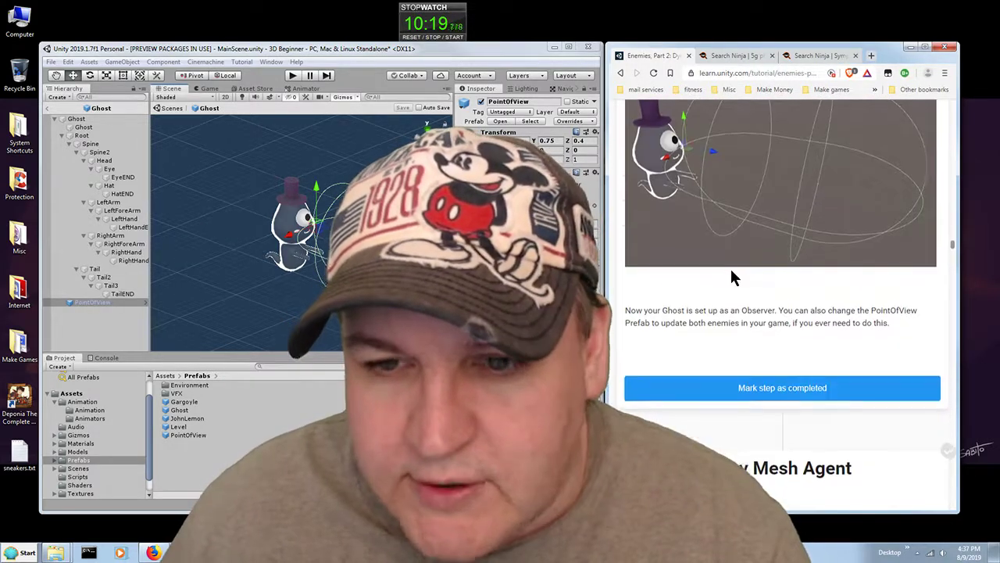
{"action": "scroll", "coordinate": [733, 275], "scroll_direction": "up", "scroll_amount": 3}
{"action": "scroll", "coordinate": [735, 278], "scroll_direction": "down", "scroll_amount": 1}
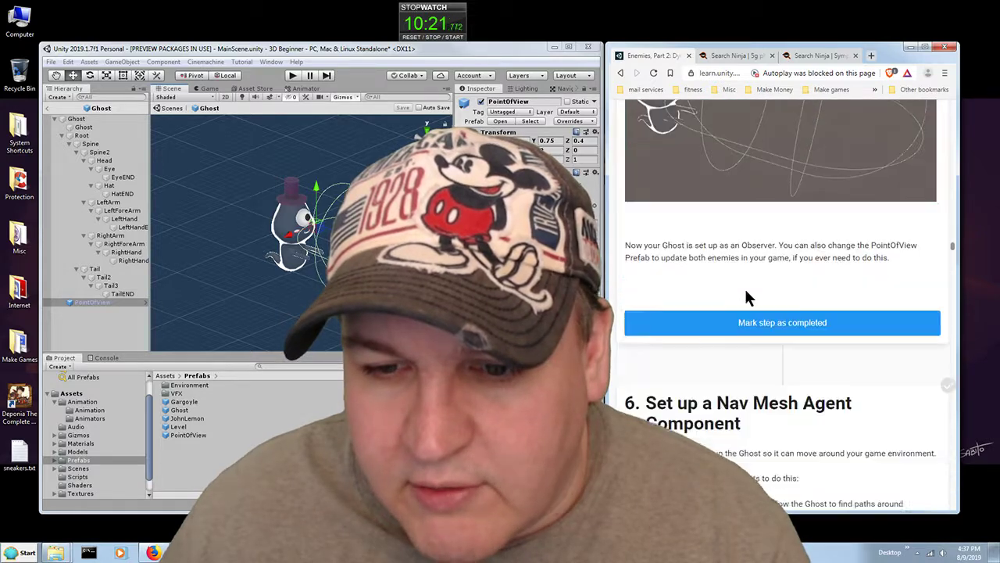
{"action": "left_click", "coordinate": [765, 322]}
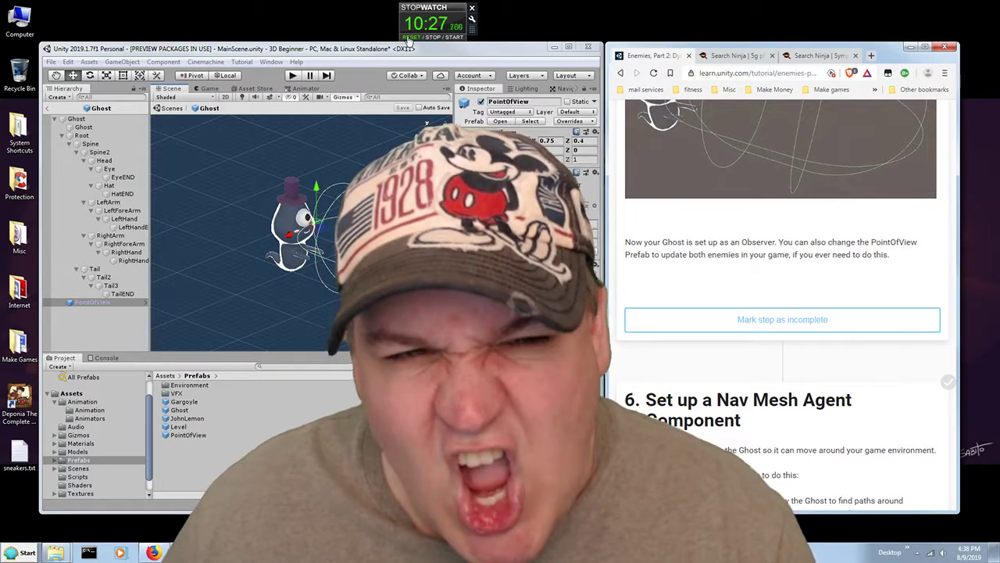
Step: Reset the desktop stopwatch and recheck the tutorial's reference image of the Ghost's PointOfView
{"action": "left_click", "coordinate": [411, 37]}
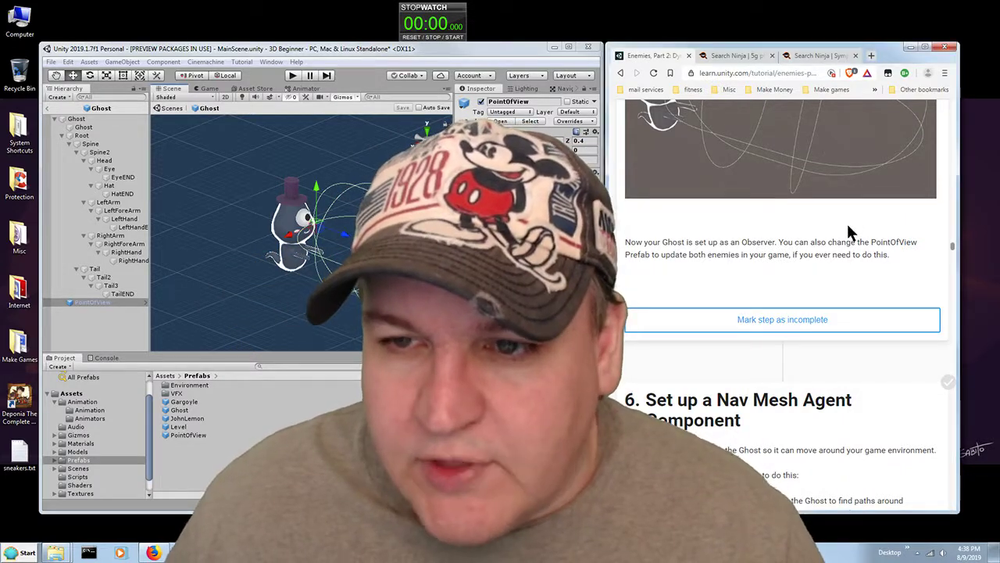
{"action": "scroll", "coordinate": [846, 222], "scroll_direction": "up", "scroll_amount": 2}
{"action": "scroll", "coordinate": [849, 231], "scroll_direction": "up", "scroll_amount": 1}
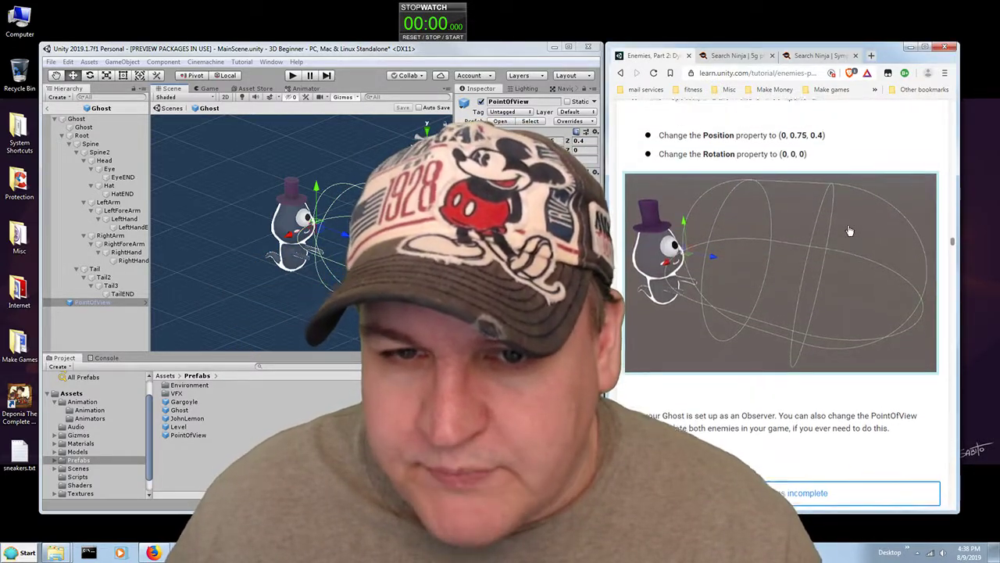
{"action": "scroll", "coordinate": [849, 230], "scroll_direction": "down", "scroll_amount": 1}
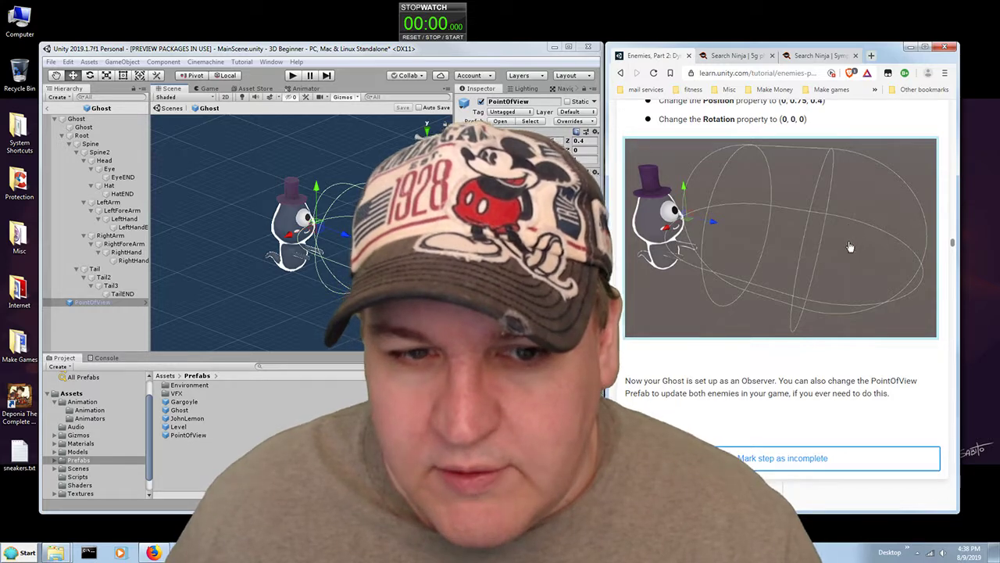